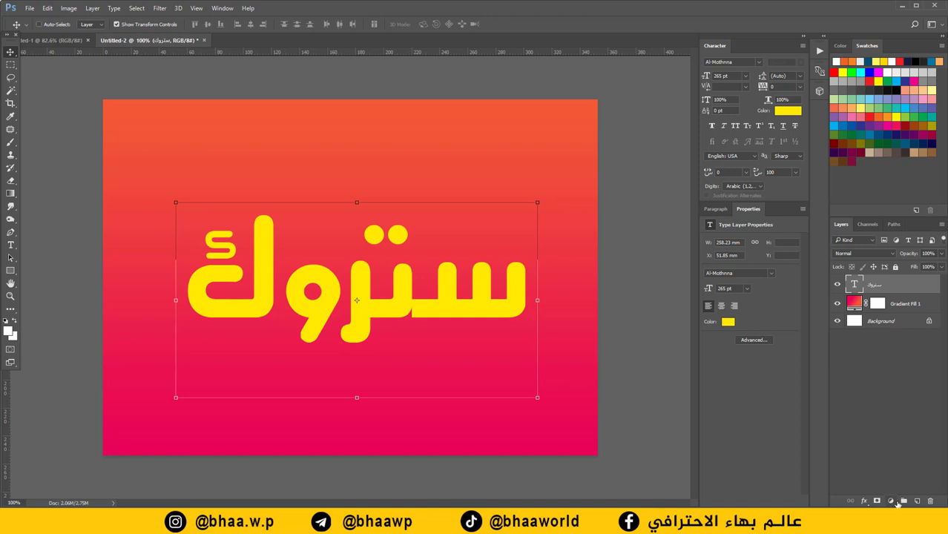
# Step: Add a Stroke effect to the yellow text layer and set its position to Outside
pyautogui.click(866, 501)
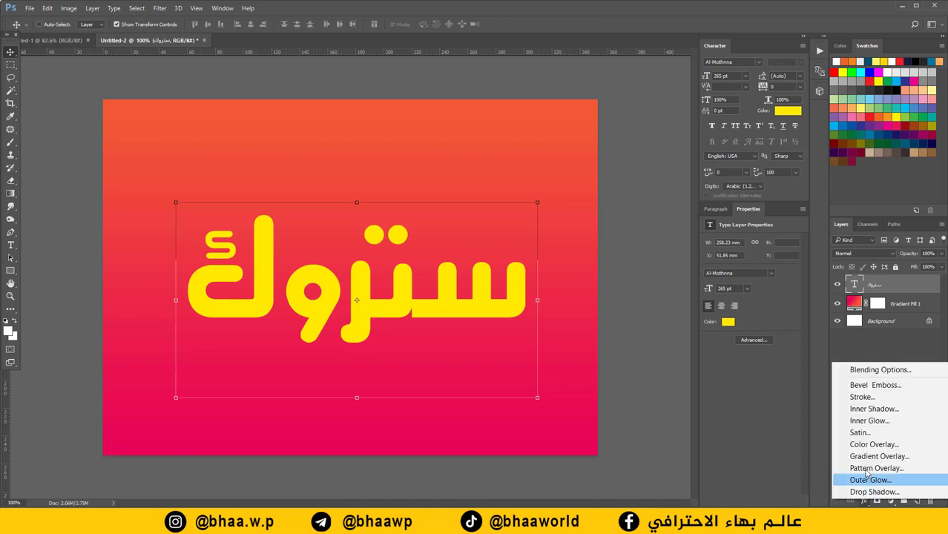
pyautogui.click(866, 398)
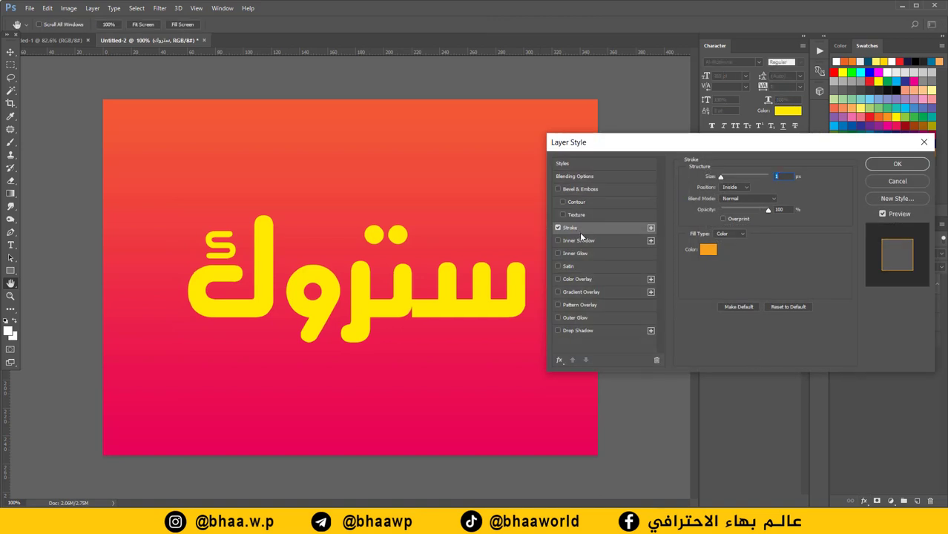
pyautogui.click(745, 187)
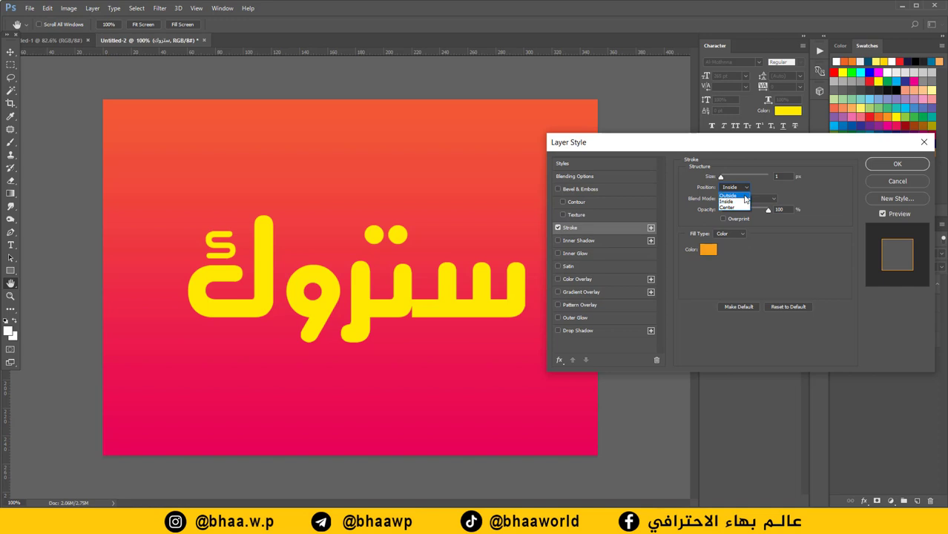
pyautogui.click(726, 194)
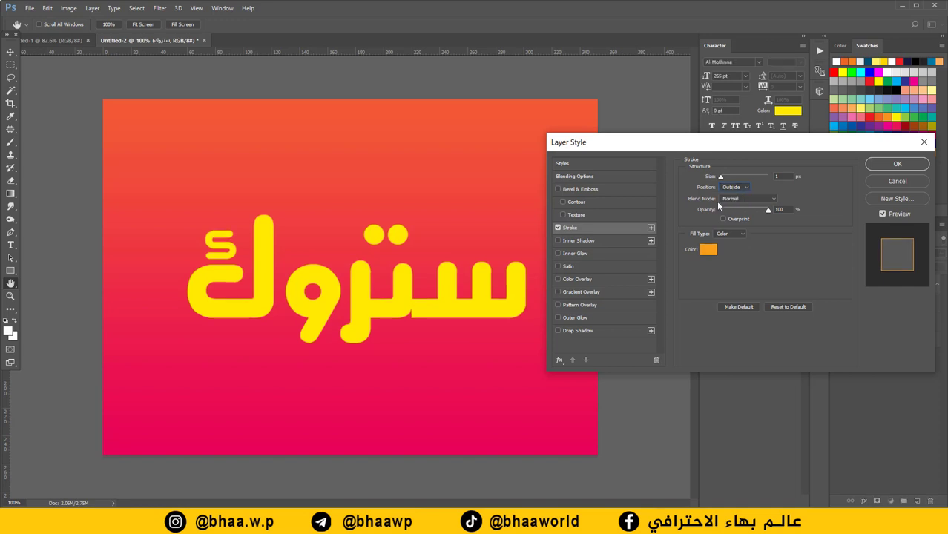
# Step: Make the stroke black (000000) and set its size to 10 px
pyautogui.click(709, 250)
pyautogui.click(727, 262)
pyautogui.moveTo(728, 262)
pyautogui.mouseDown()
pyautogui.moveTo(693, 284)
pyautogui.moveTo(665, 331)
pyautogui.mouseUp()
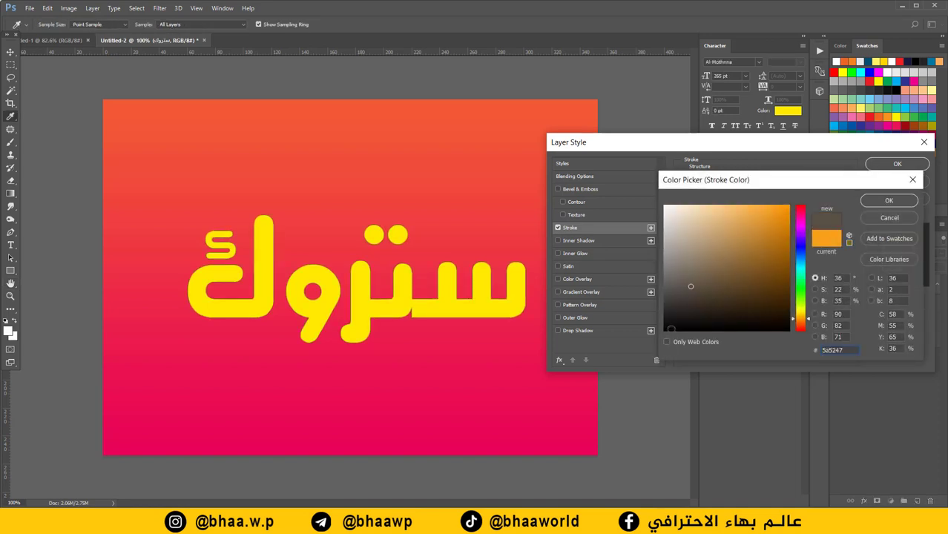
pyautogui.click(889, 201)
pyautogui.moveTo(719, 174); pyautogui.dragTo(726, 178)
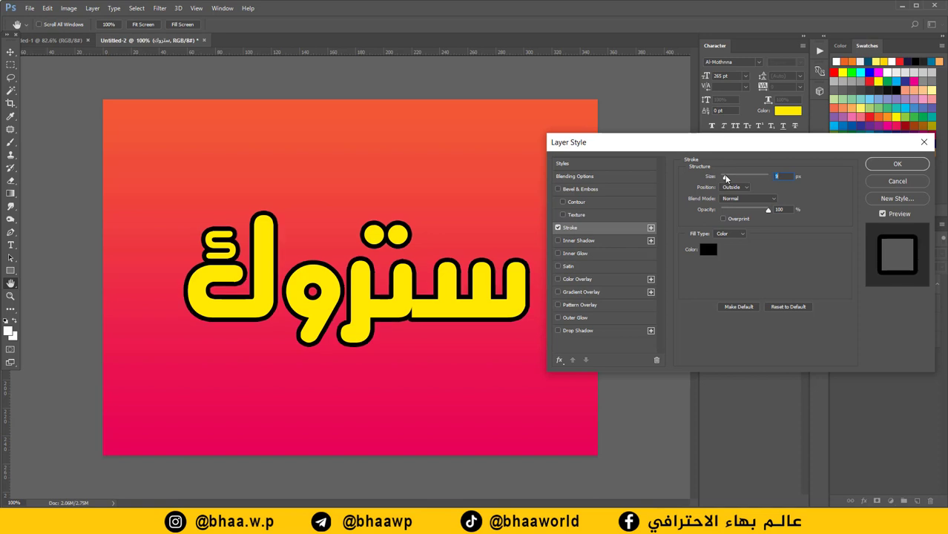
pyautogui.write('10')
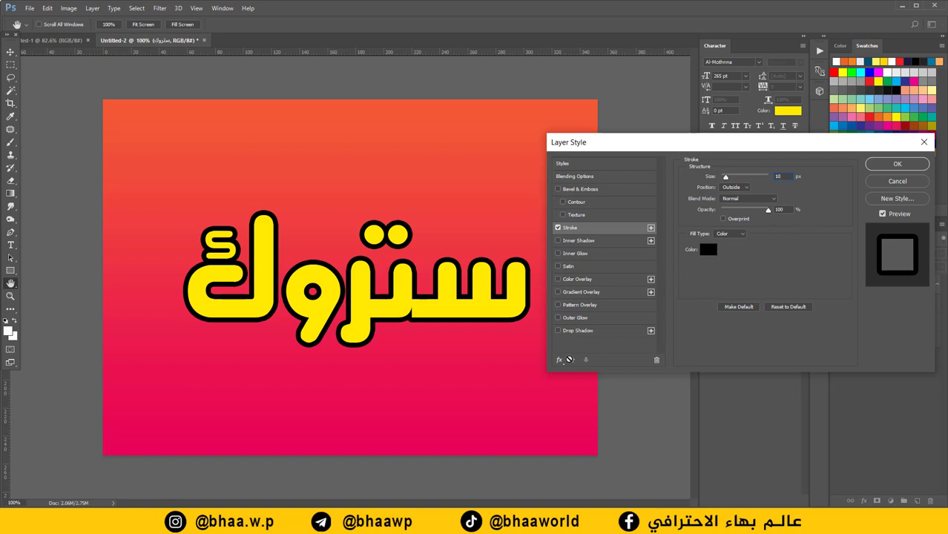
# Step: Add a second Stroke effect, then recolor the lower stroke bright cyan (0be2fc) and set its size to 10 px
pyautogui.click(560, 362)
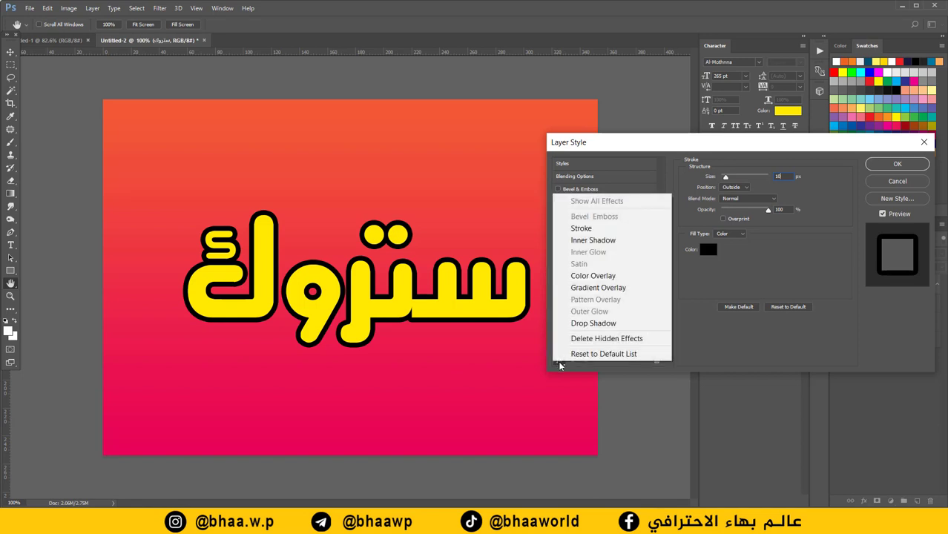
pyautogui.click(581, 228)
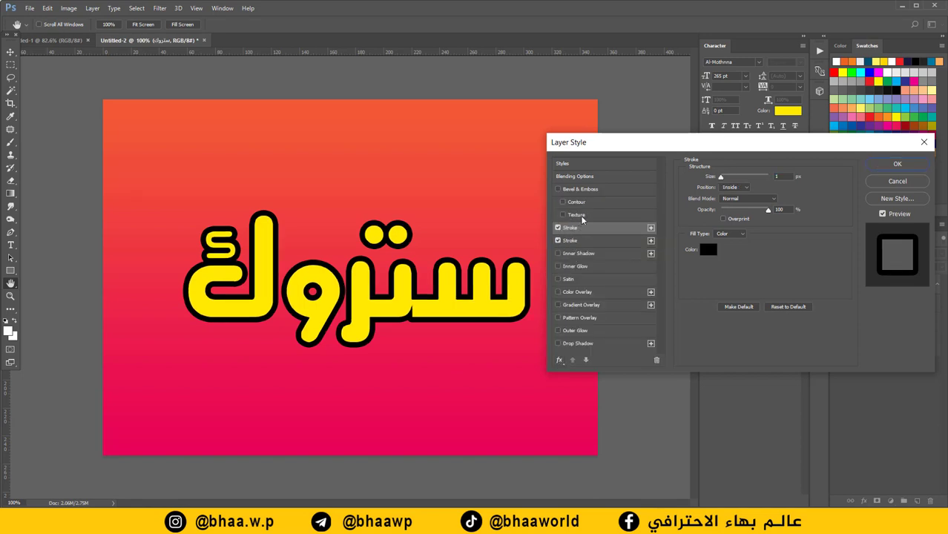
pyautogui.click(584, 241)
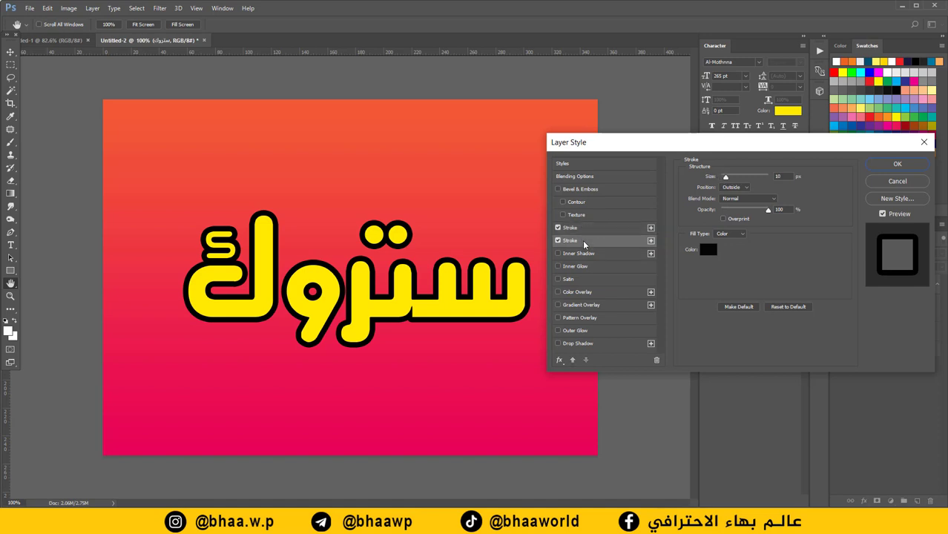
pyautogui.click(709, 251)
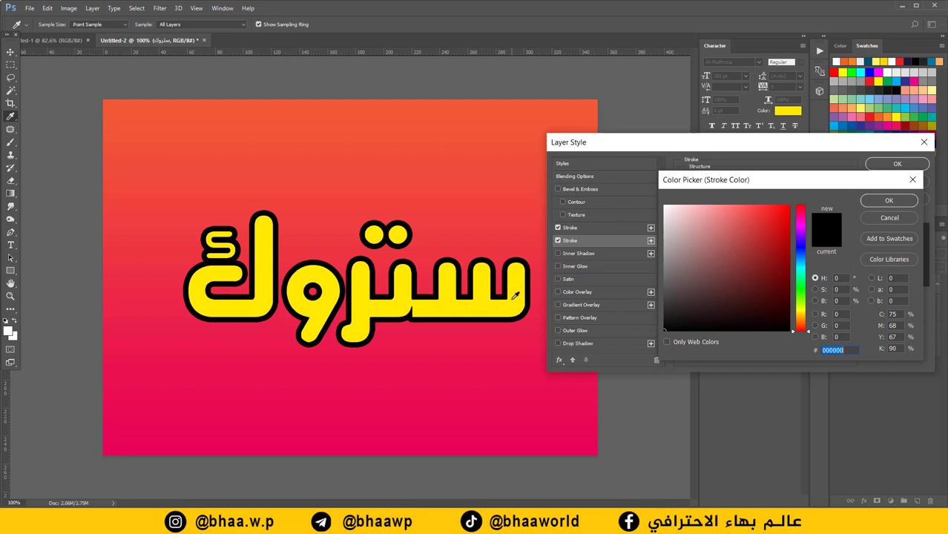
pyautogui.click(803, 310)
pyautogui.click(800, 267)
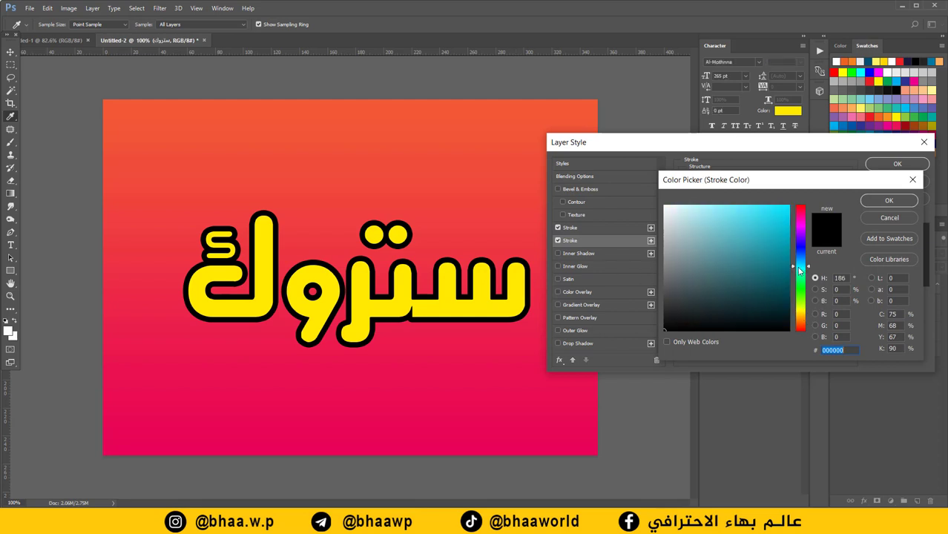
pyautogui.moveTo(779, 211); pyautogui.dragTo(784, 206)
pyautogui.click(872, 202)
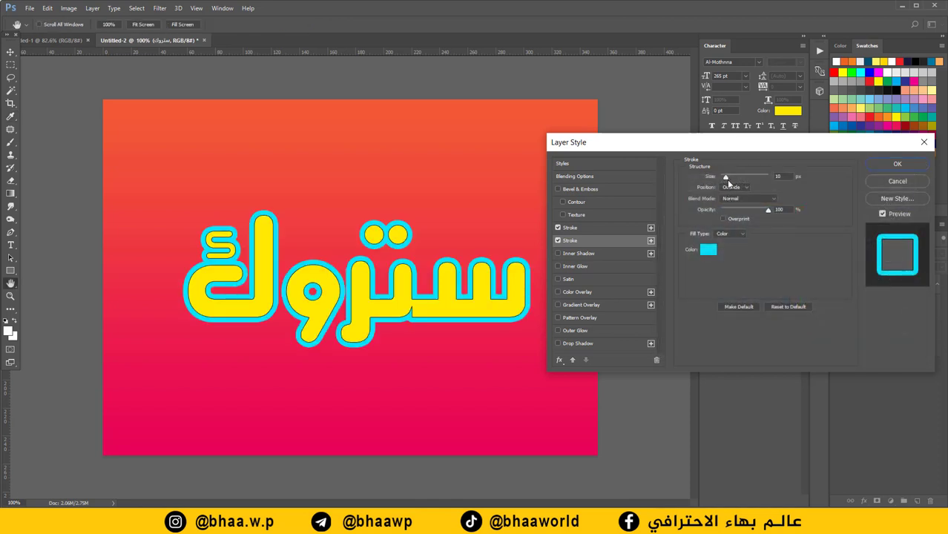
pyautogui.moveTo(726, 179); pyautogui.dragTo(728, 180)
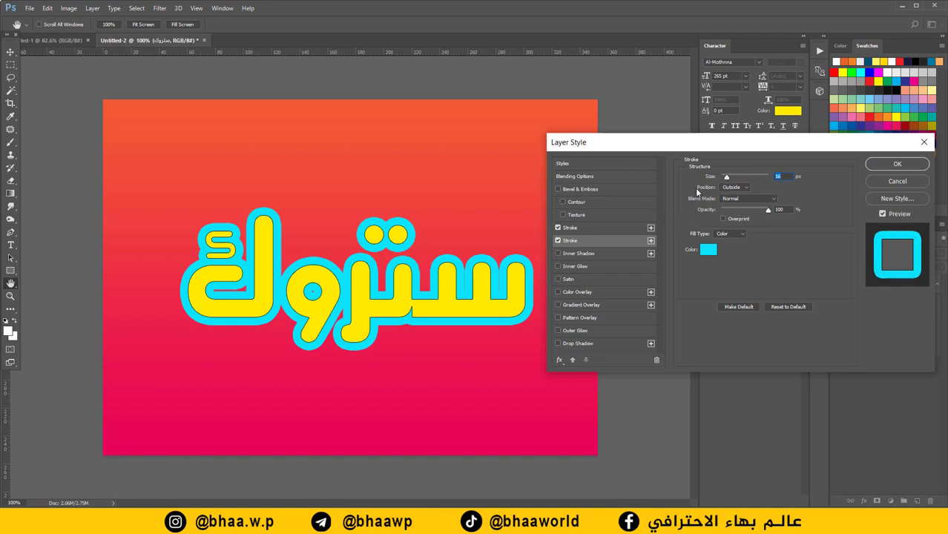
pyautogui.moveTo(726, 178); pyautogui.dragTo(726, 179)
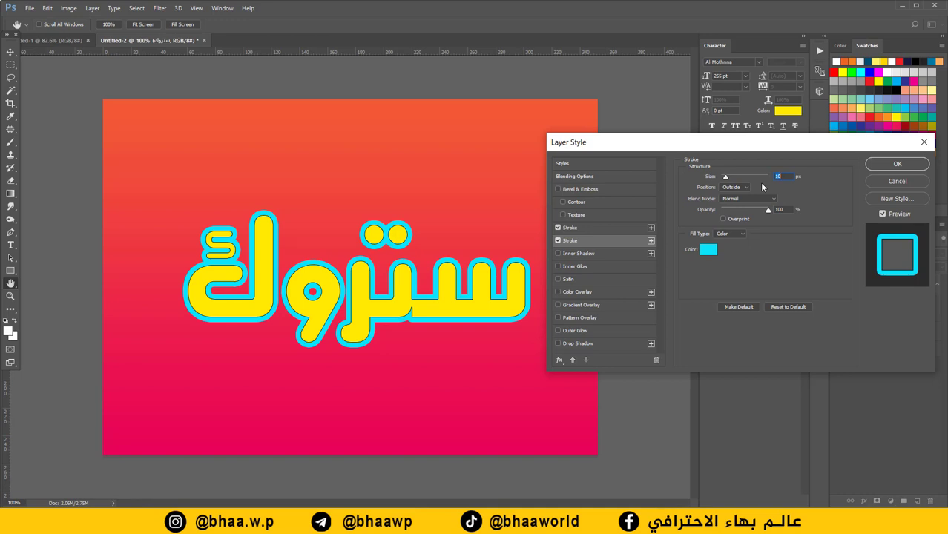
# Step: Set the upper black stroke's size to 10 px and its position to Outside
pyautogui.click(592, 228)
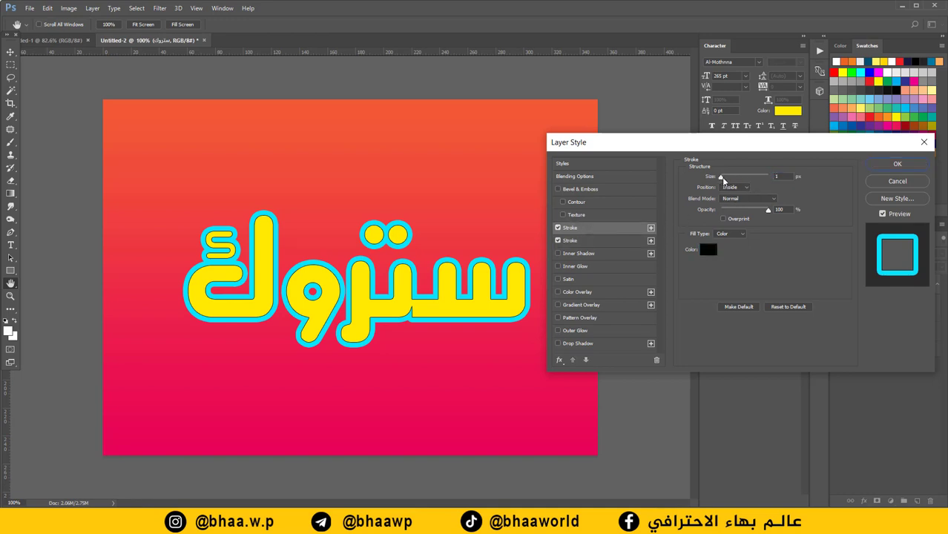
pyautogui.doubleClick(785, 177)
pyautogui.write('10')
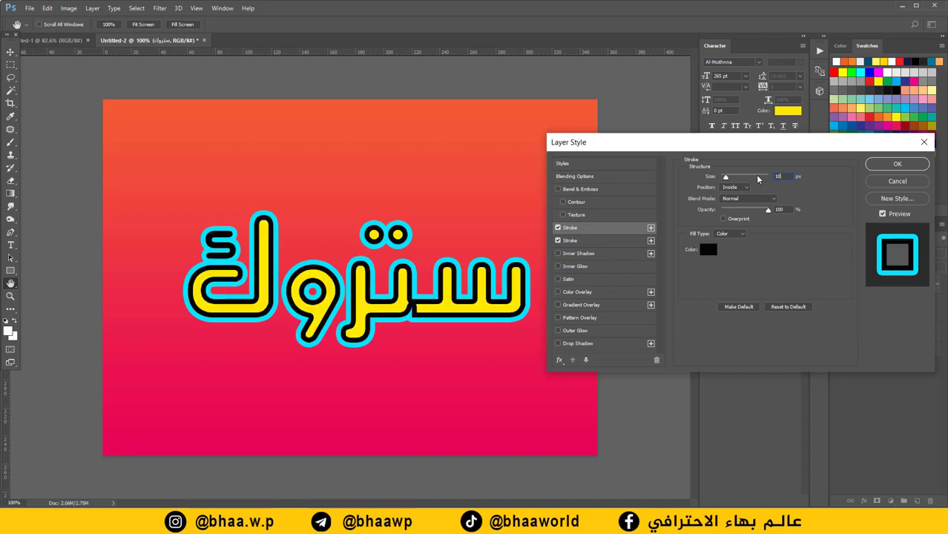
pyautogui.click(735, 187)
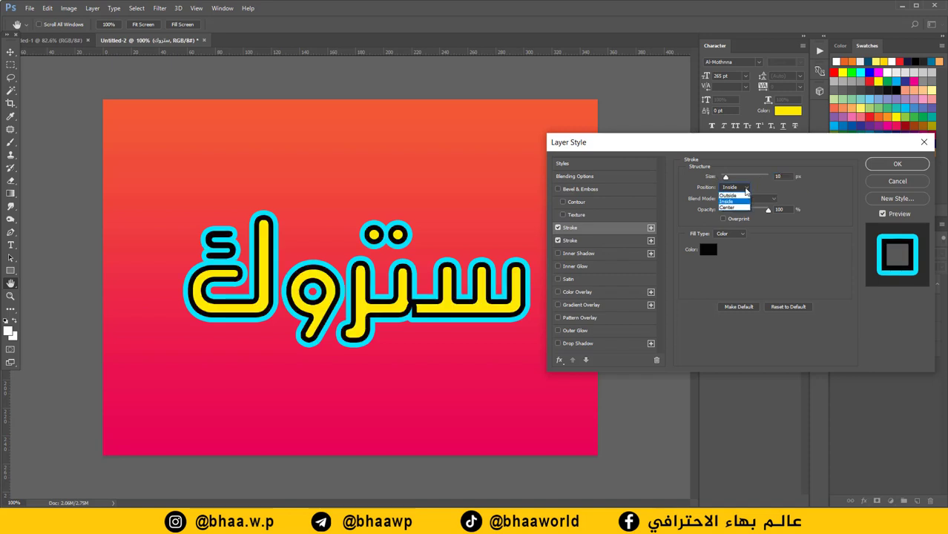
pyautogui.click(730, 196)
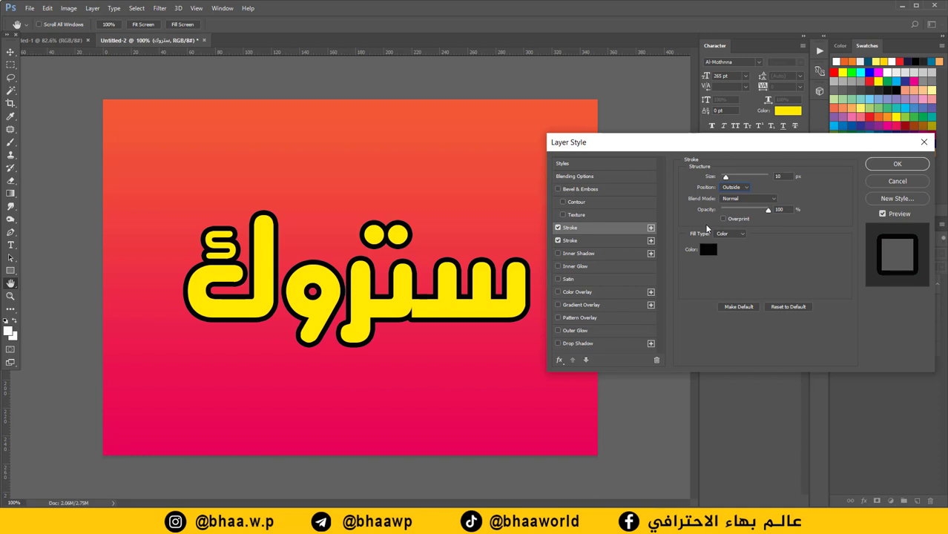
# Step: Set the lower cyan stroke's size to 15 px
pyautogui.click(585, 240)
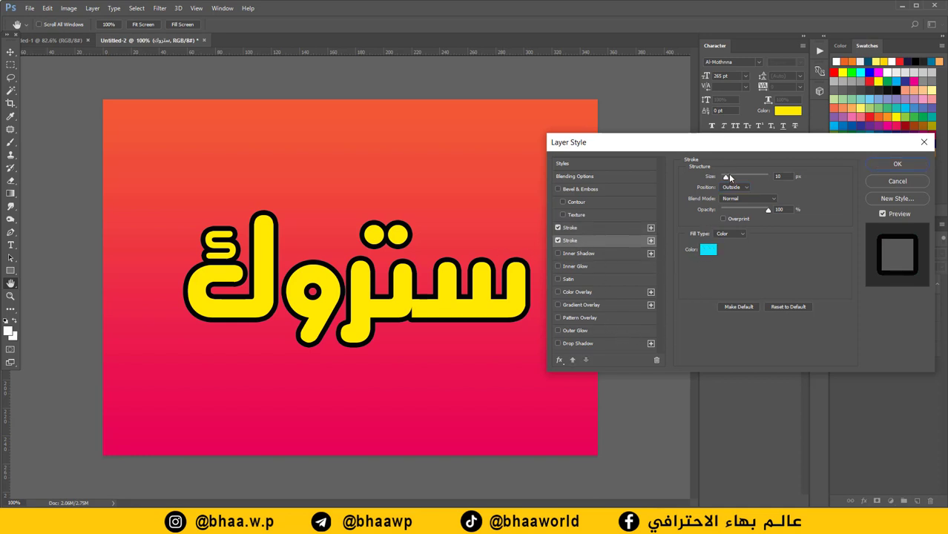
pyautogui.moveTo(725, 179); pyautogui.dragTo(728, 181)
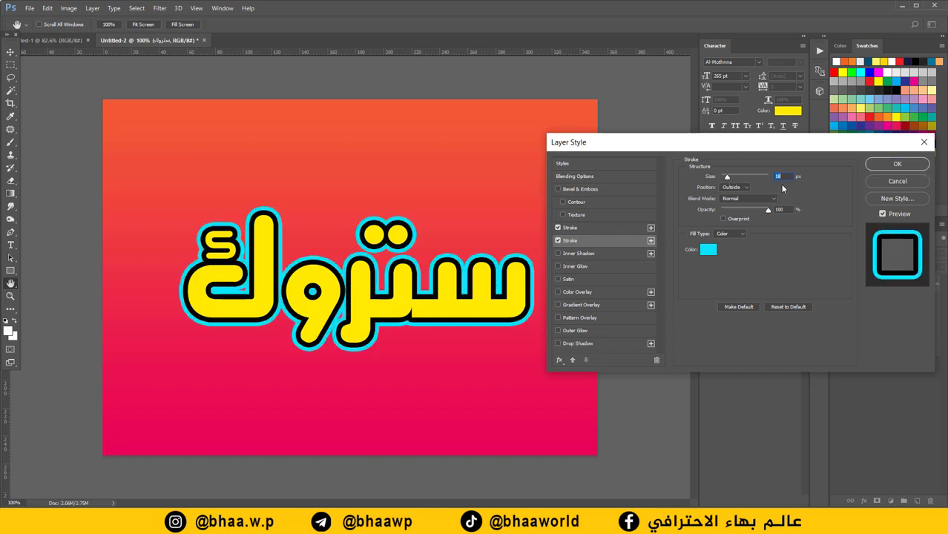
pyautogui.write('15')
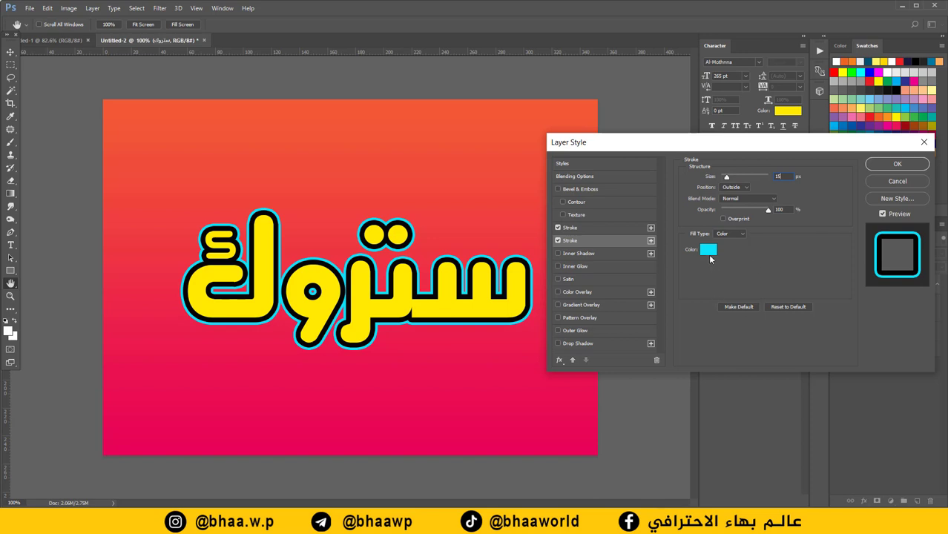
# Step: Try several hues for the lower stroke and settle on light gray (d2d8db)
pyautogui.click(709, 250)
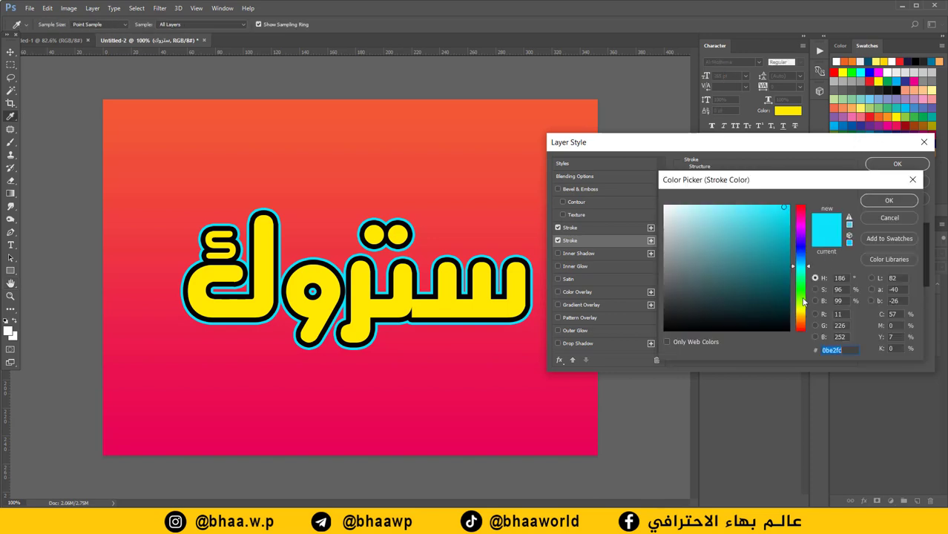
pyautogui.moveTo(802, 297); pyautogui.dragTo(802, 311)
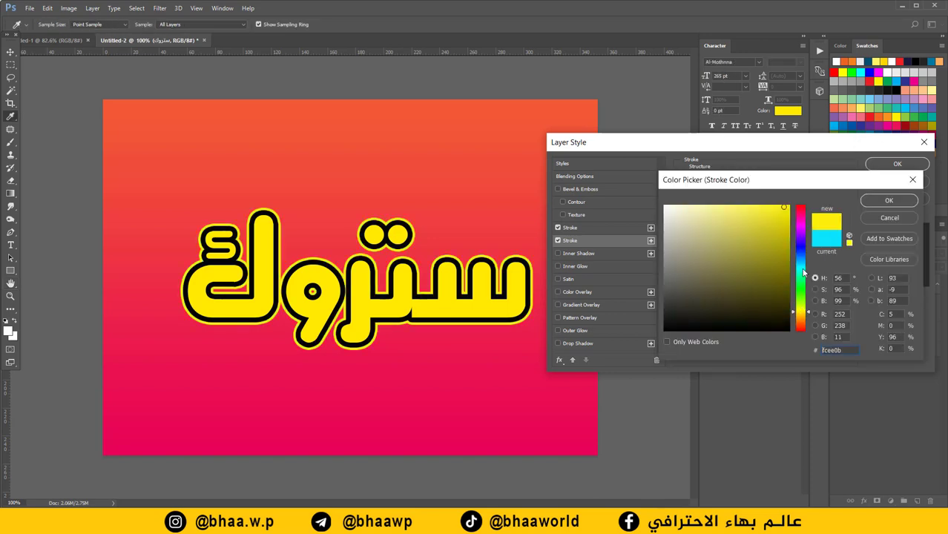
pyautogui.moveTo(802, 270); pyautogui.dragTo(804, 232)
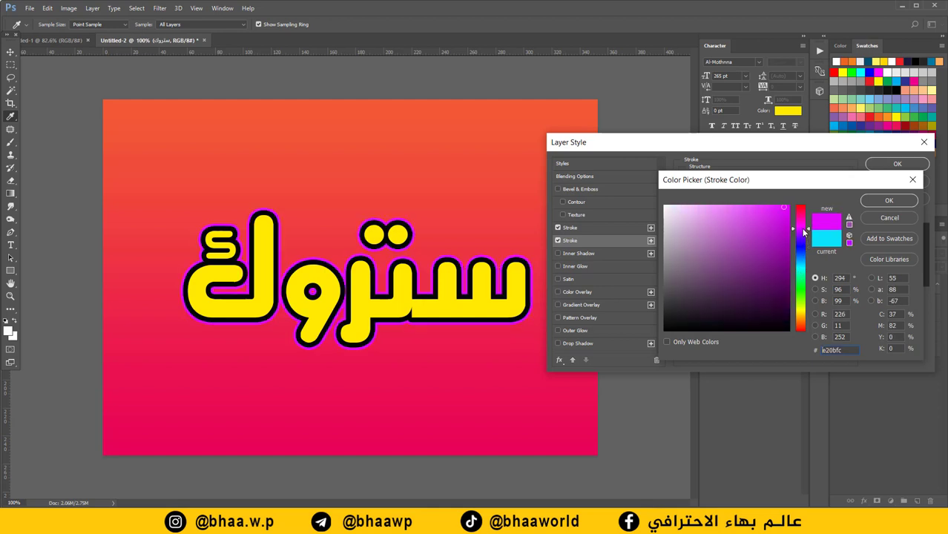
pyautogui.moveTo(804, 289)
pyautogui.mouseDown()
pyautogui.moveTo(804, 334)
pyautogui.moveTo(801, 246)
pyautogui.mouseUp()
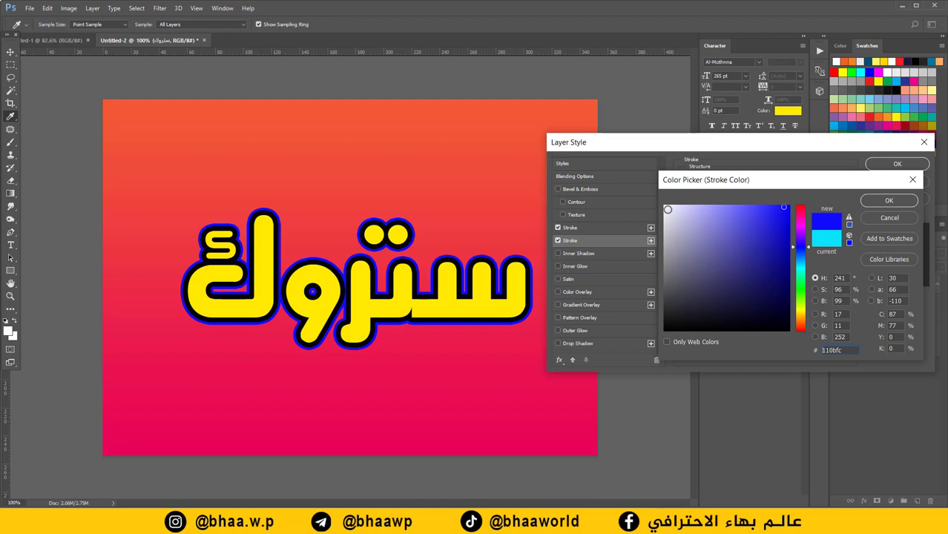
pyautogui.click(668, 209)
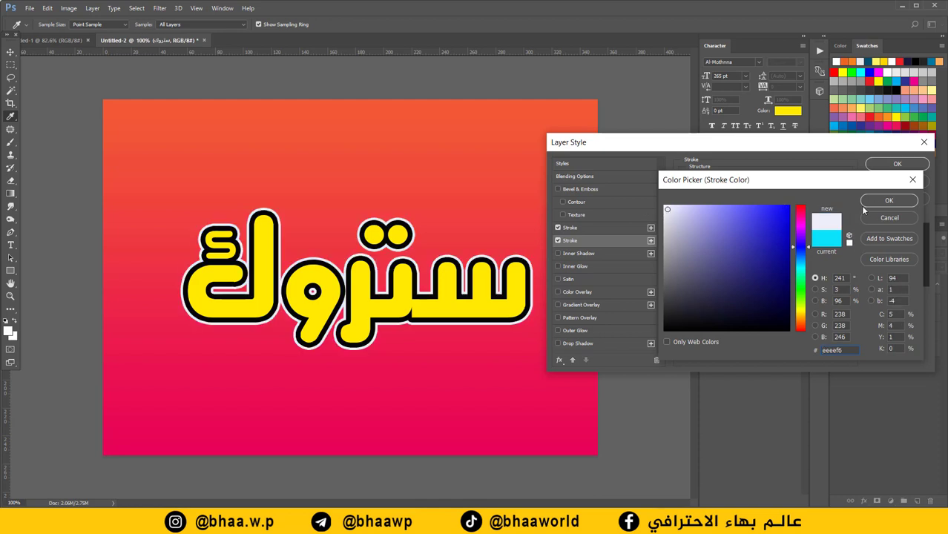
pyautogui.click(676, 230)
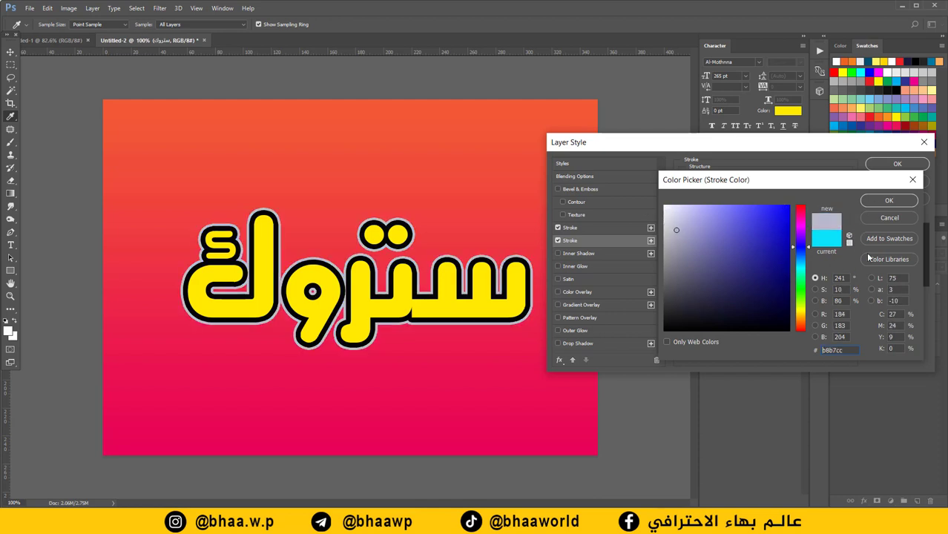
pyautogui.click(805, 261)
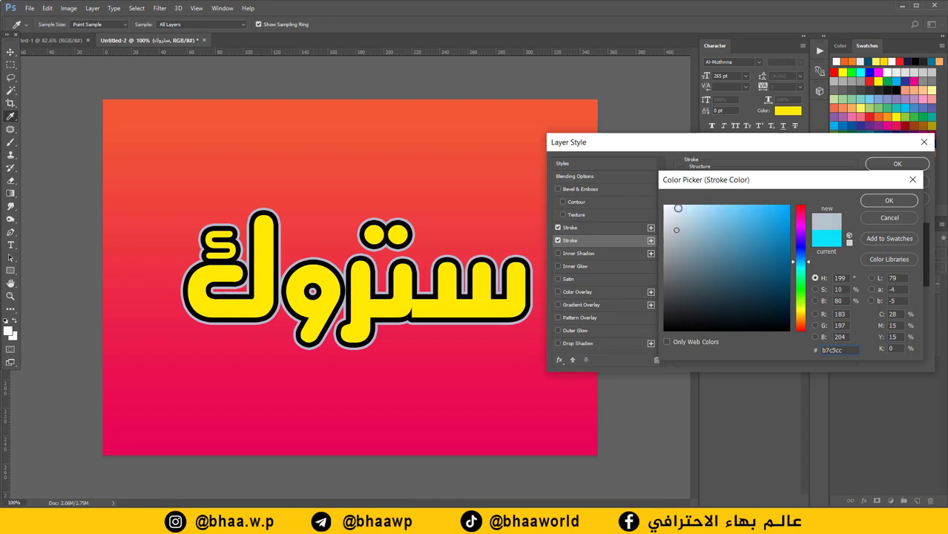
pyautogui.click(674, 242)
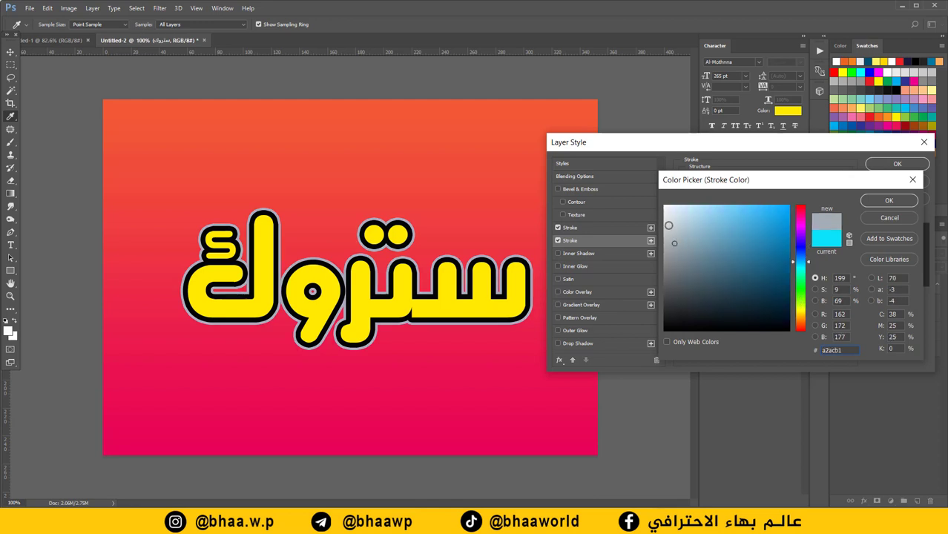
pyautogui.click(669, 224)
pyautogui.click(890, 200)
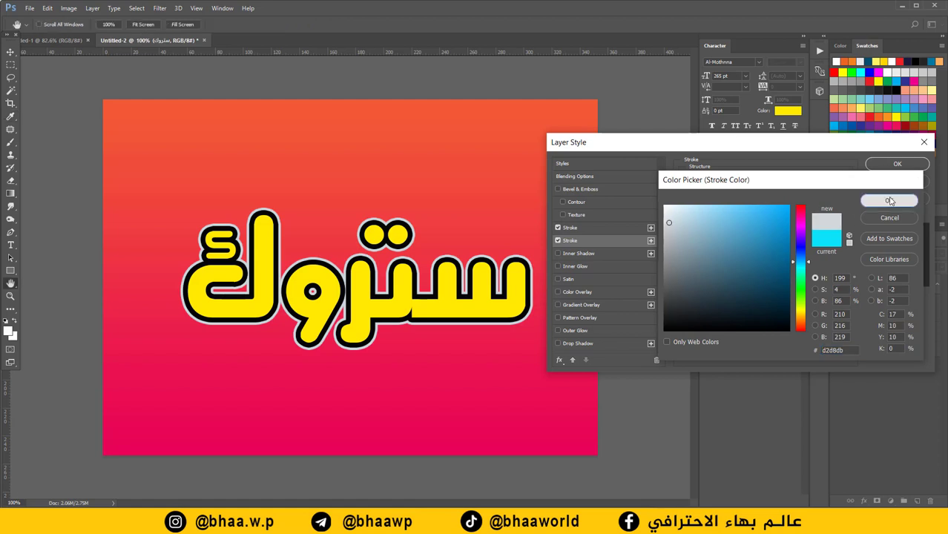
# Step: Enlarge the light gray stroke to 20 px and, after trying 15 and 12 px, set the black stroke's size to 10 px
pyautogui.click(582, 228)
pyautogui.write('15')
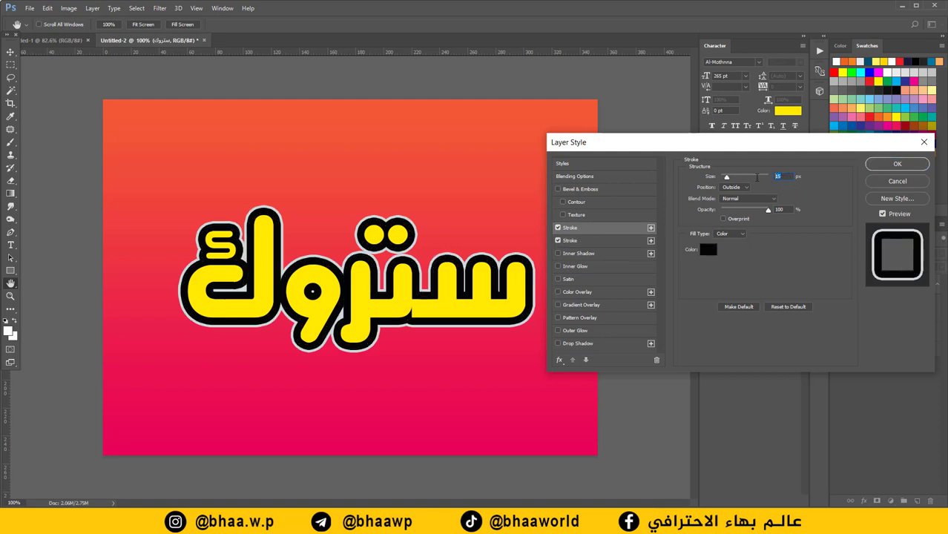
pyautogui.write('12')
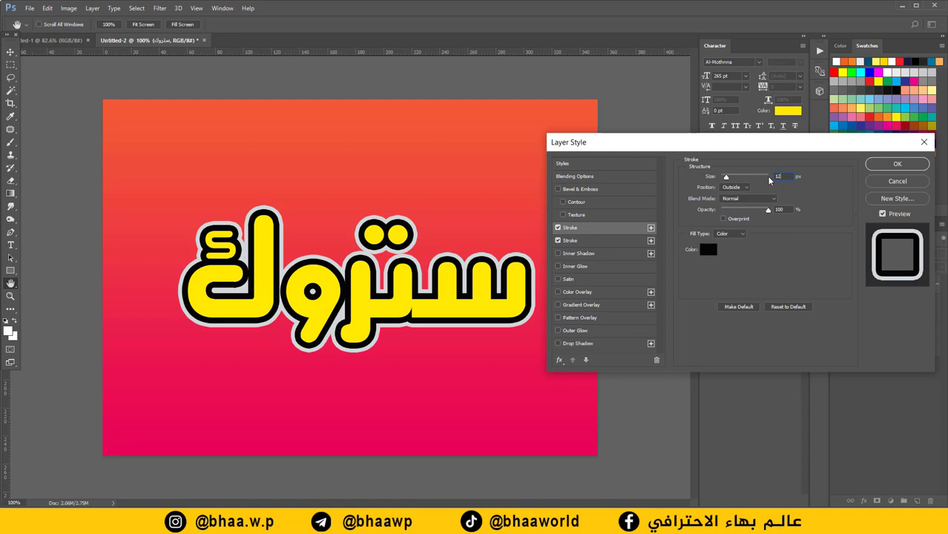
pyautogui.write('10')
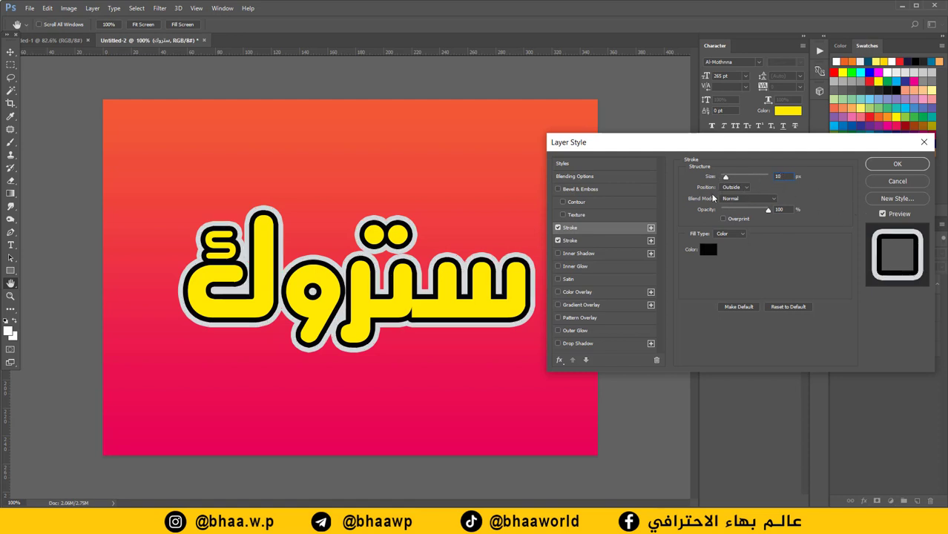
# Step: Reduce the lower light gray stroke's size to 15 px
pyautogui.click(596, 241)
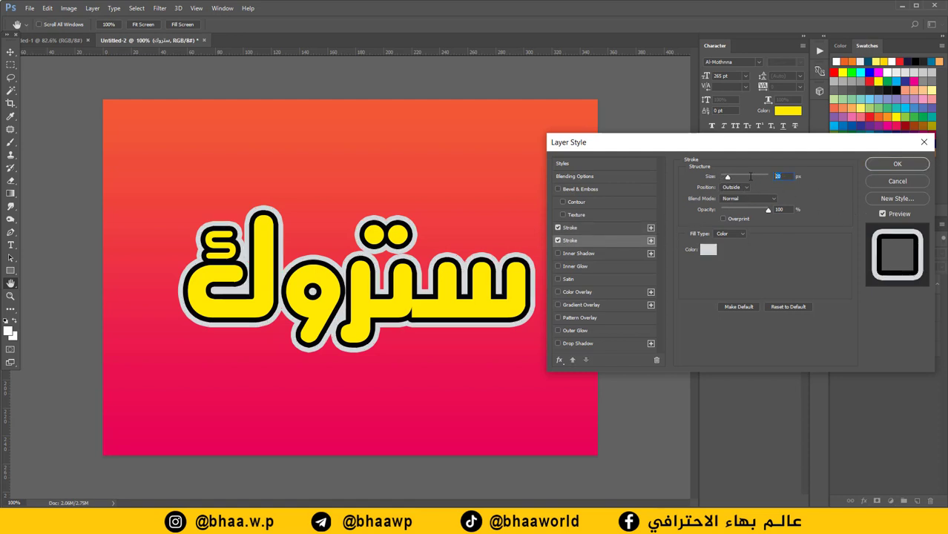
pyautogui.write('2')
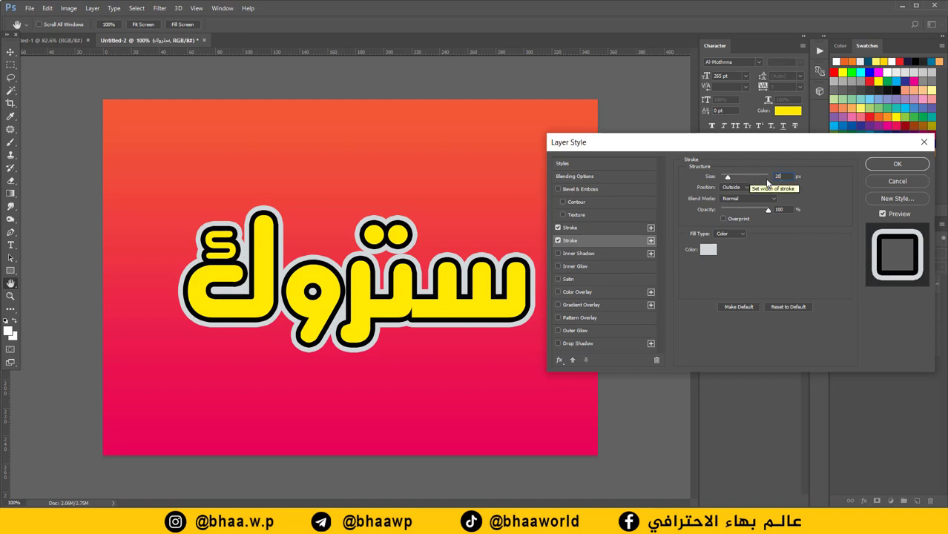
pyautogui.press('BackSpace')
pyautogui.write('15')
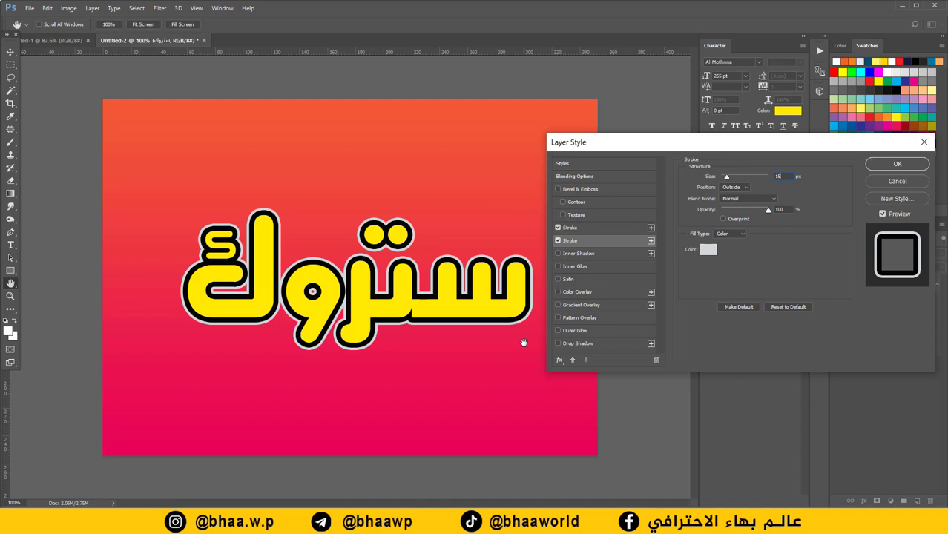
# Step: Add a Drop Shadow with 100% opacity, 14 px distance and 51 px size, and apply the layer style
pyautogui.click(579, 344)
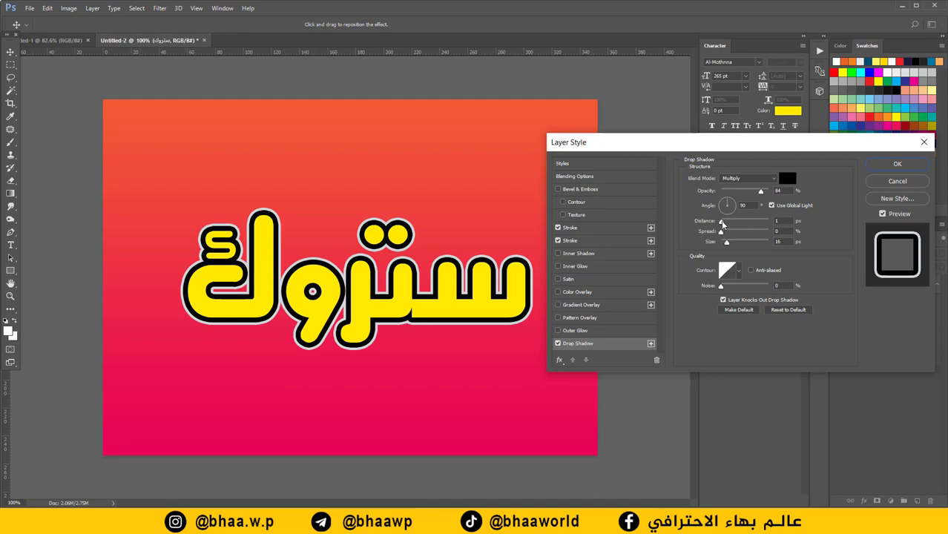
pyautogui.moveTo(727, 244); pyautogui.dragTo(727, 224)
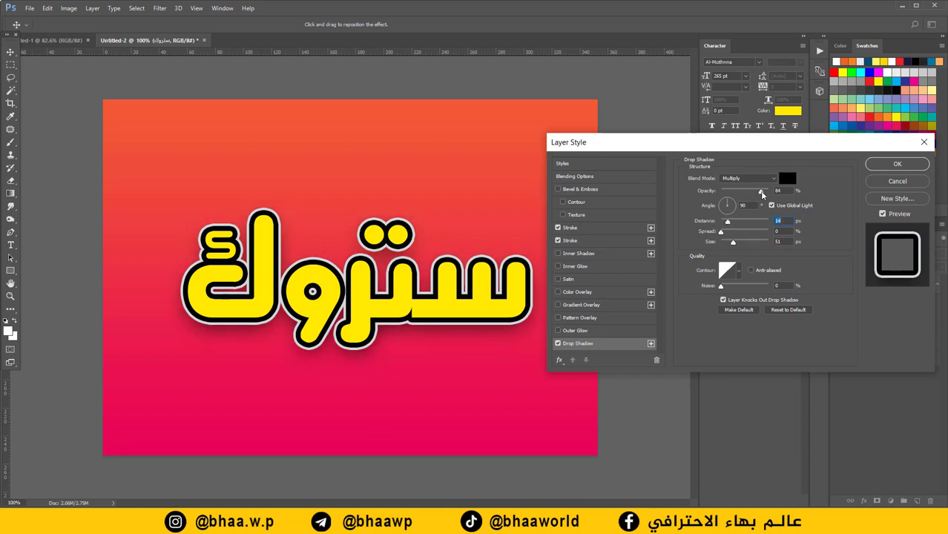
pyautogui.moveTo(761, 193); pyautogui.dragTo(780, 197)
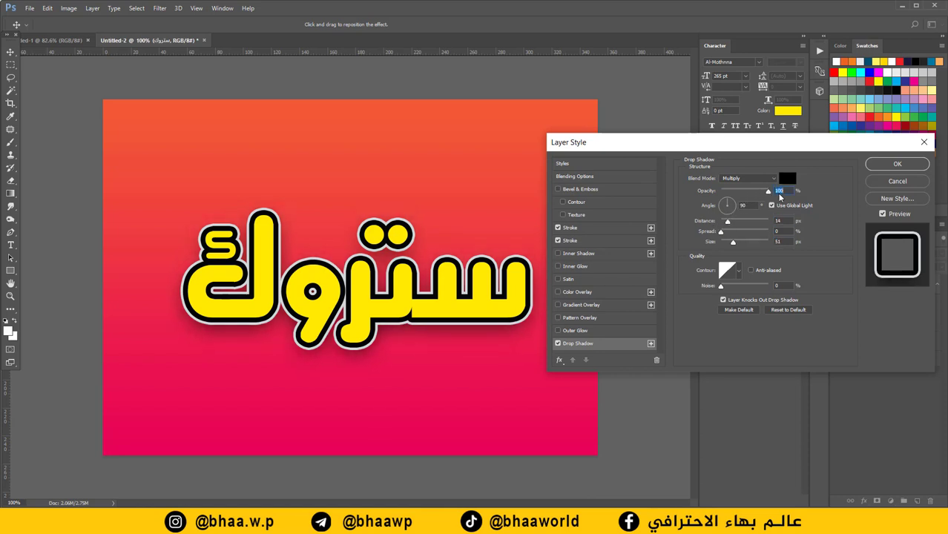
pyautogui.click(895, 165)
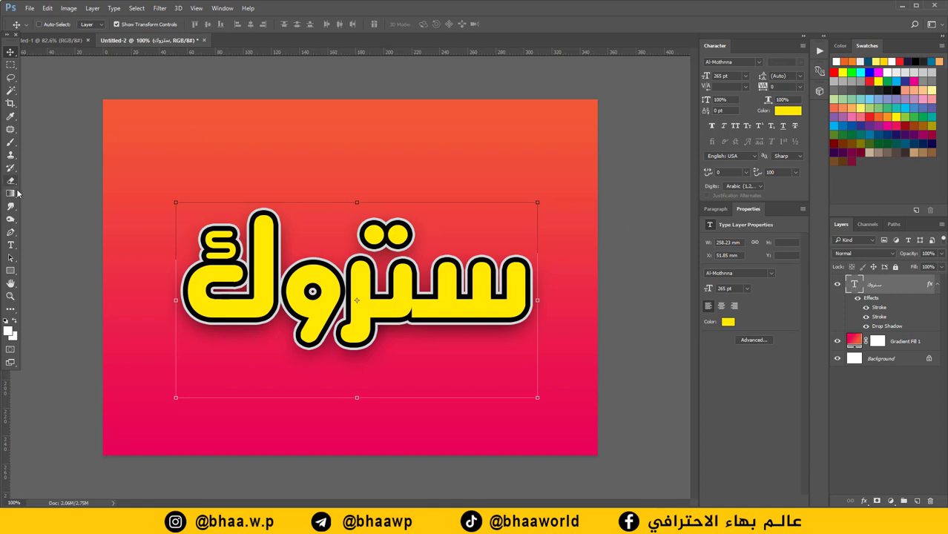
# Step: Recolor the whole Arabic word, trying tan, green and pale yellow swatches before settling on bright yellow (fff200)
pyautogui.click(10, 245)
pyautogui.doubleClick(313, 282)
pyautogui.hotkey('ctrl', 'a')
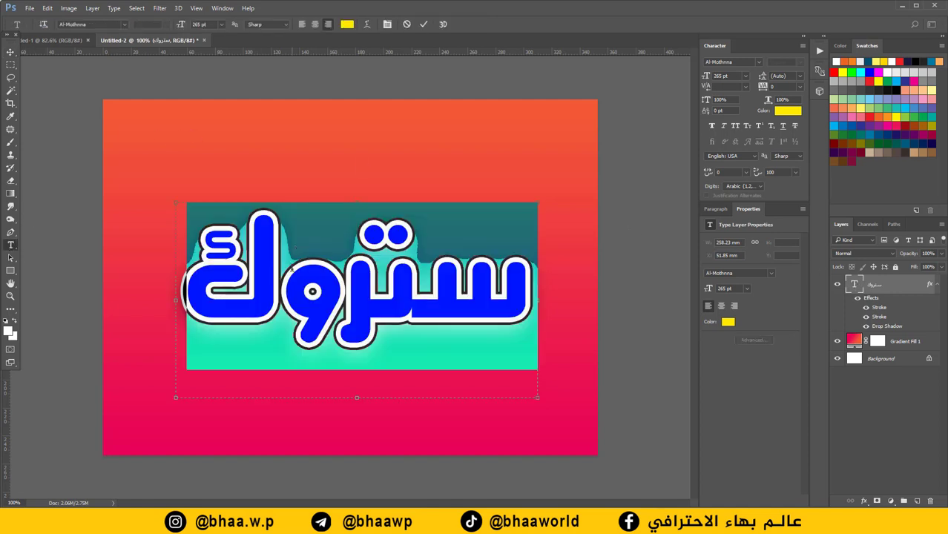
pyautogui.click(346, 25)
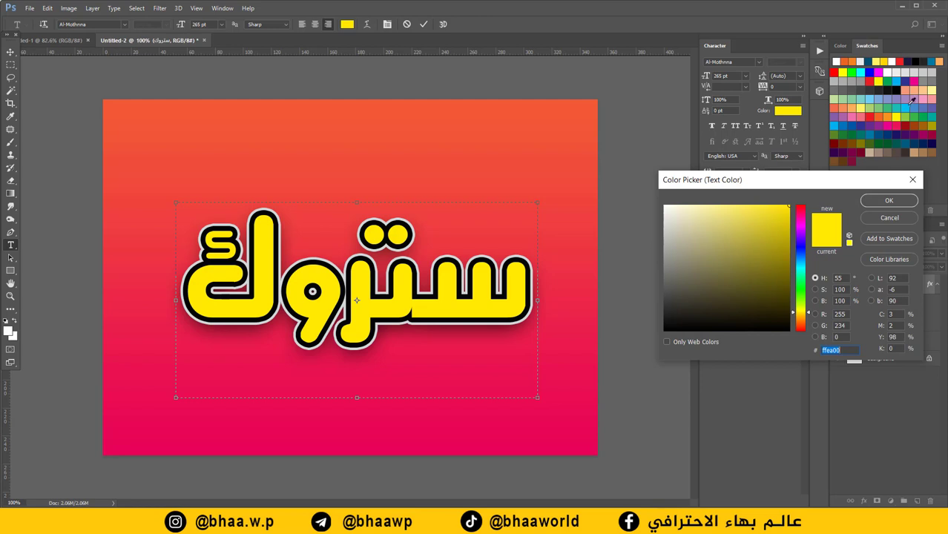
pyautogui.click(907, 108)
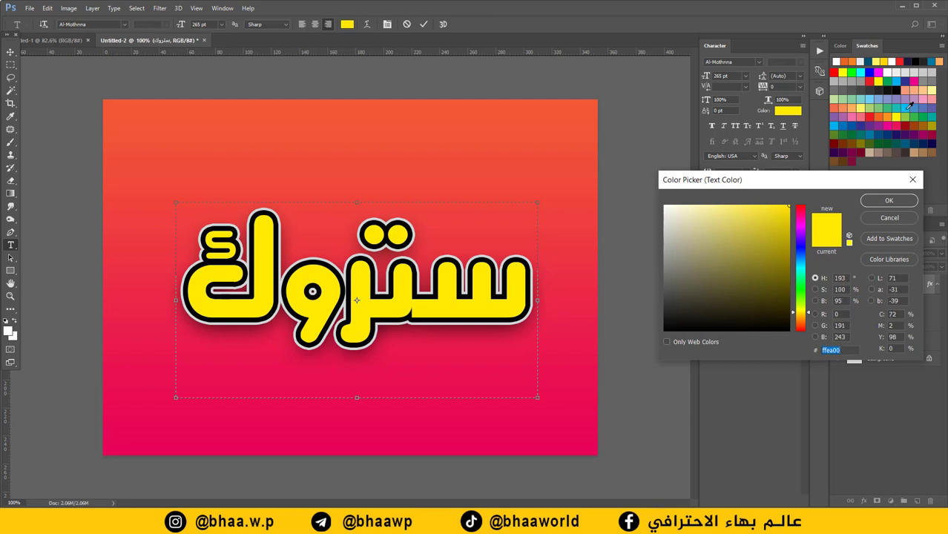
pyautogui.click(915, 152)
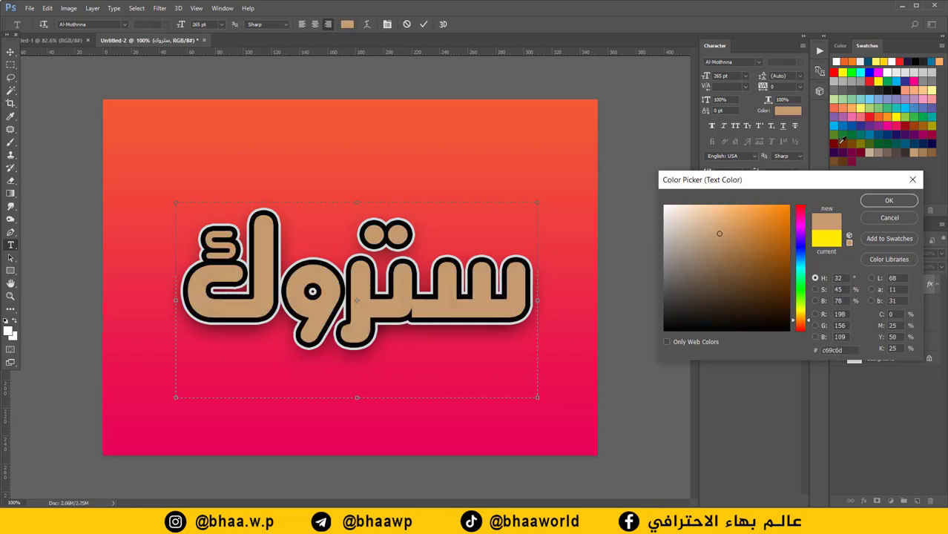
pyautogui.click(852, 118)
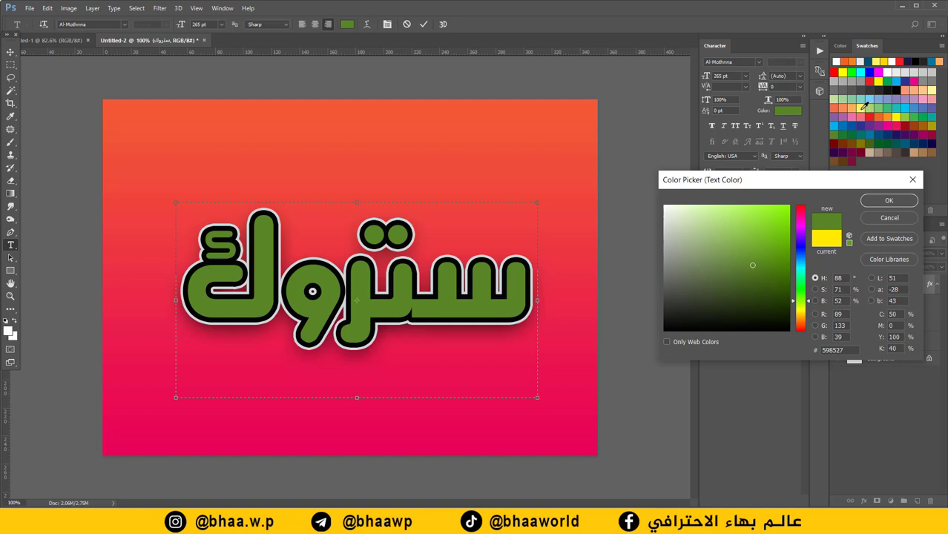
pyautogui.click(892, 108)
pyautogui.click(898, 118)
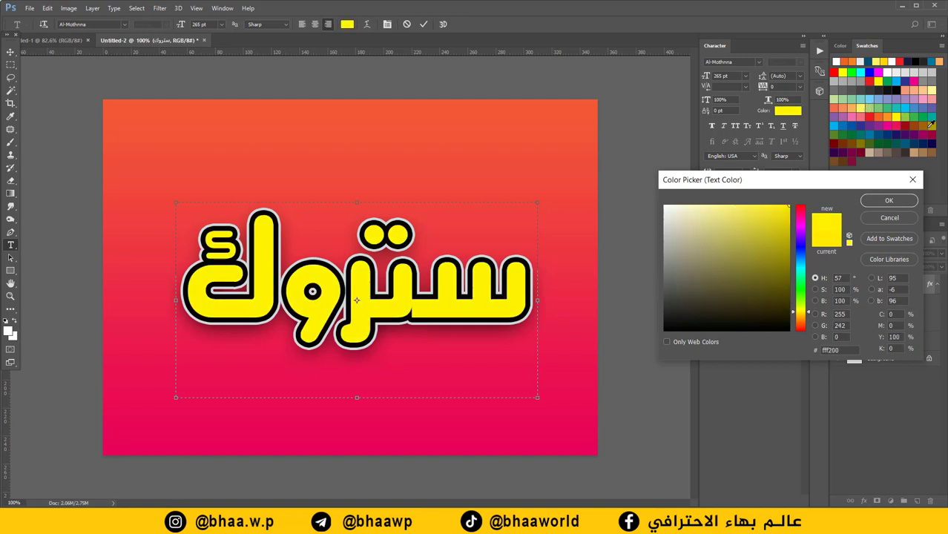
pyautogui.click(927, 90)
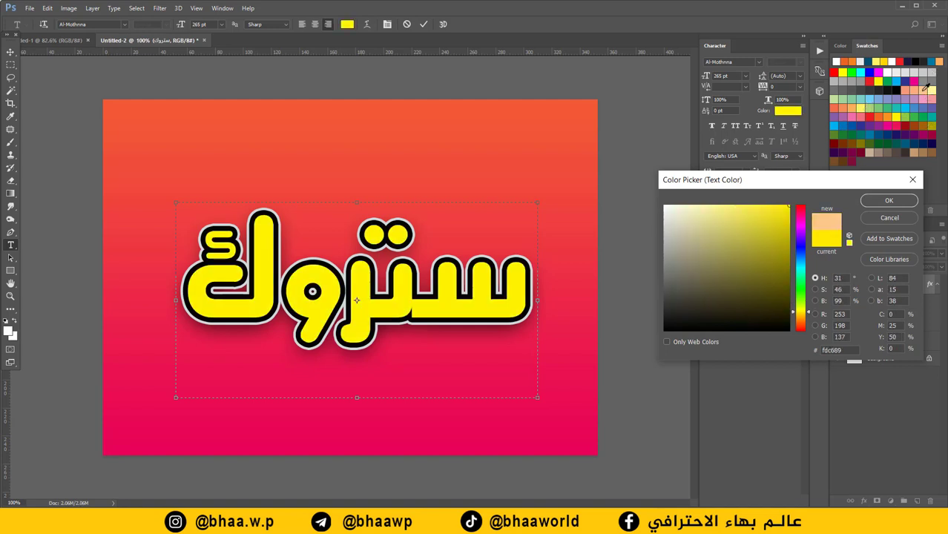
pyautogui.click(866, 108)
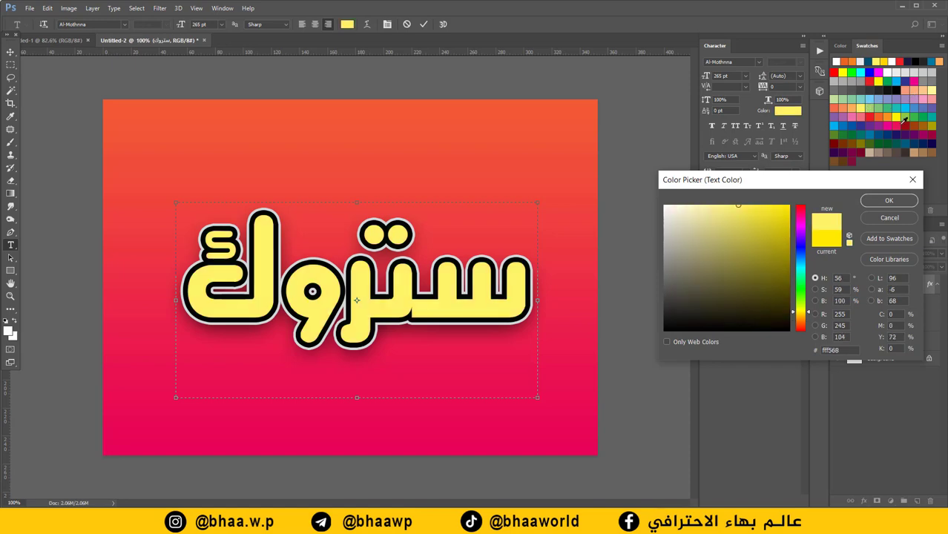
pyautogui.click(899, 116)
pyautogui.click(889, 200)
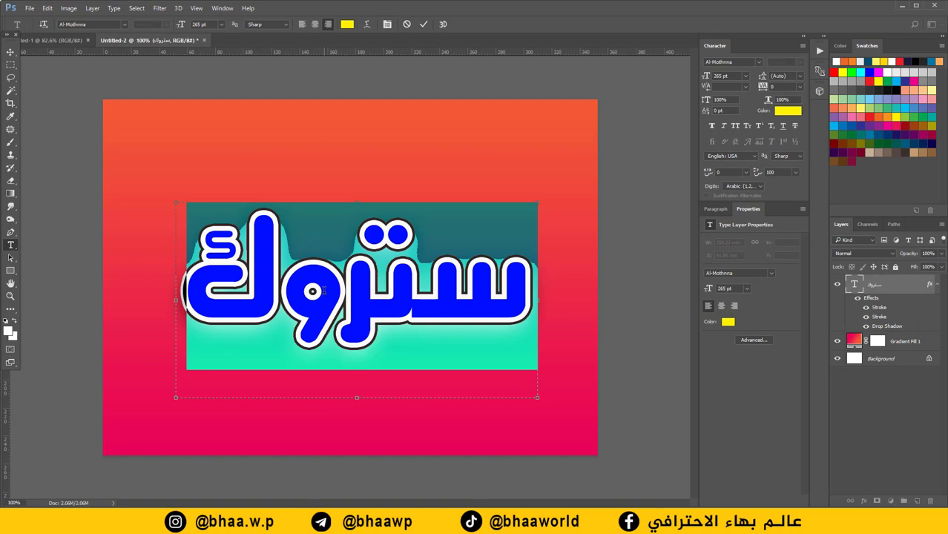
# Step: Replace the Arabic word with the channel owner's first name and format it in beIN Black at 301 pt
pyautogui.write('بهاء')
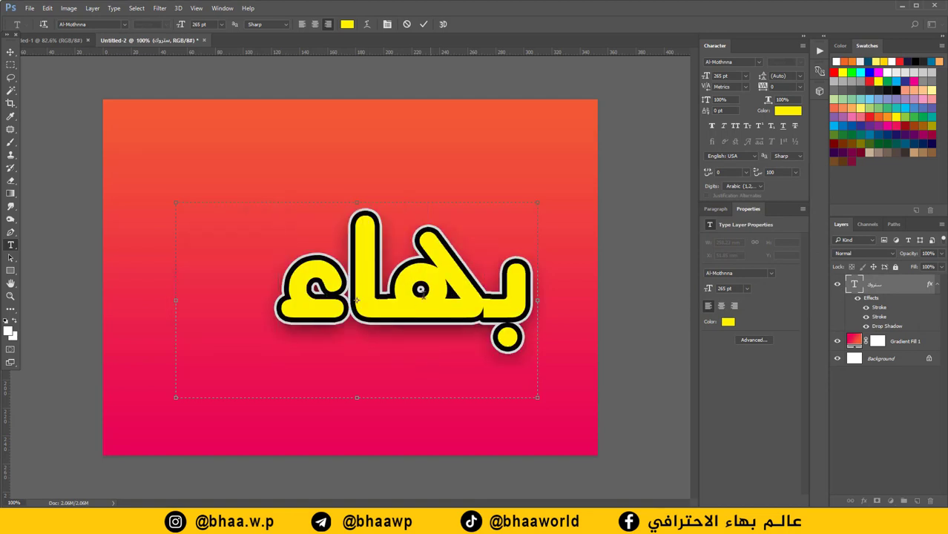
pyautogui.hotkey('ctrl', 'a')
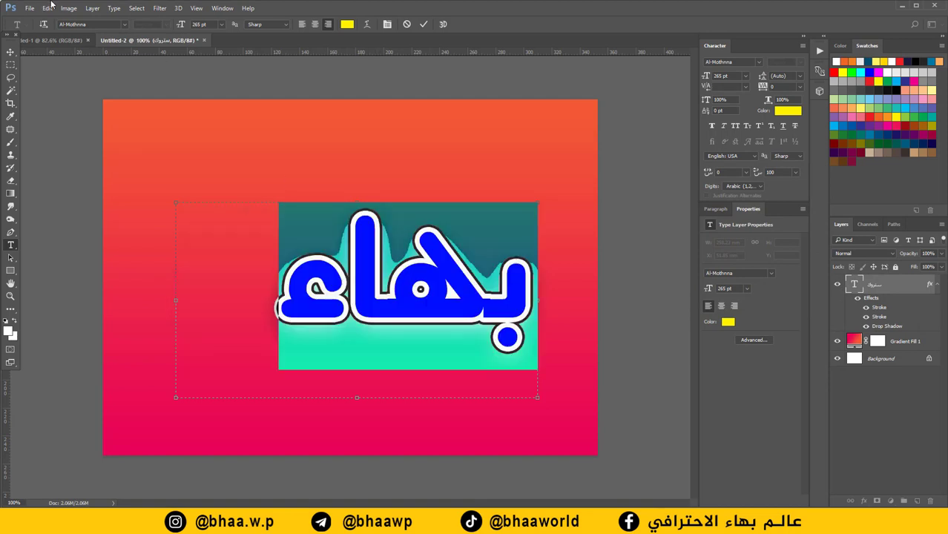
pyautogui.moveTo(183, 27); pyautogui.dragTo(202, 29)
pyautogui.click(124, 24)
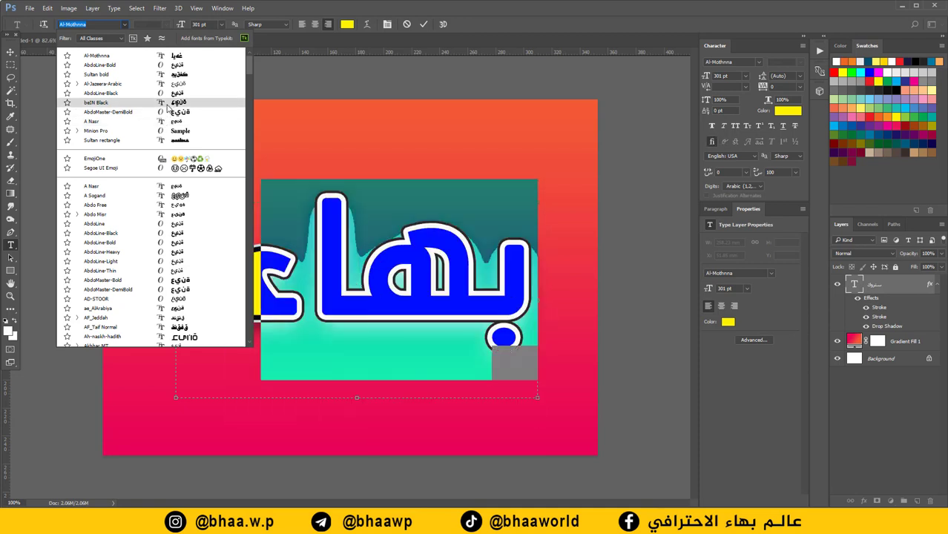
pyautogui.click(167, 103)
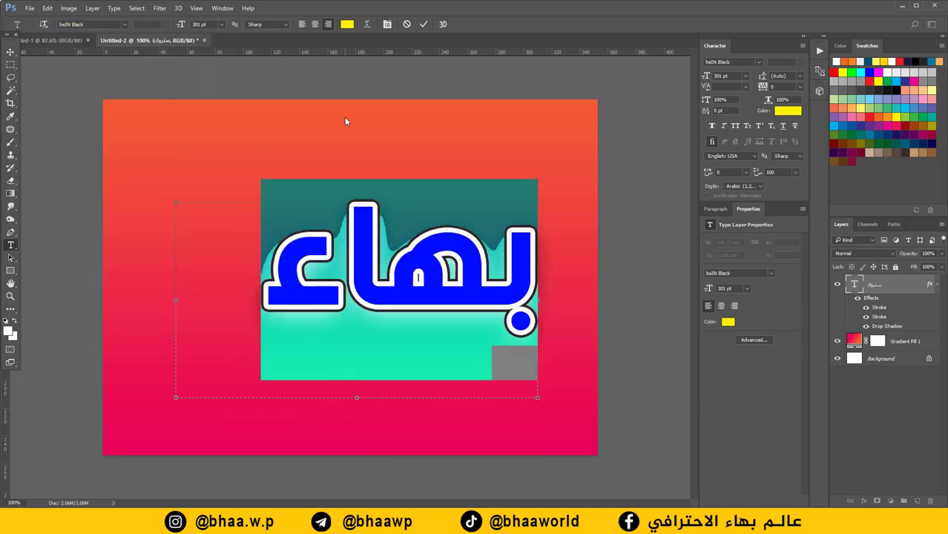
pyautogui.click(424, 23)
# Step: Move the new text left and slightly down to roughly the middle of the canvas
pyautogui.click(11, 52)
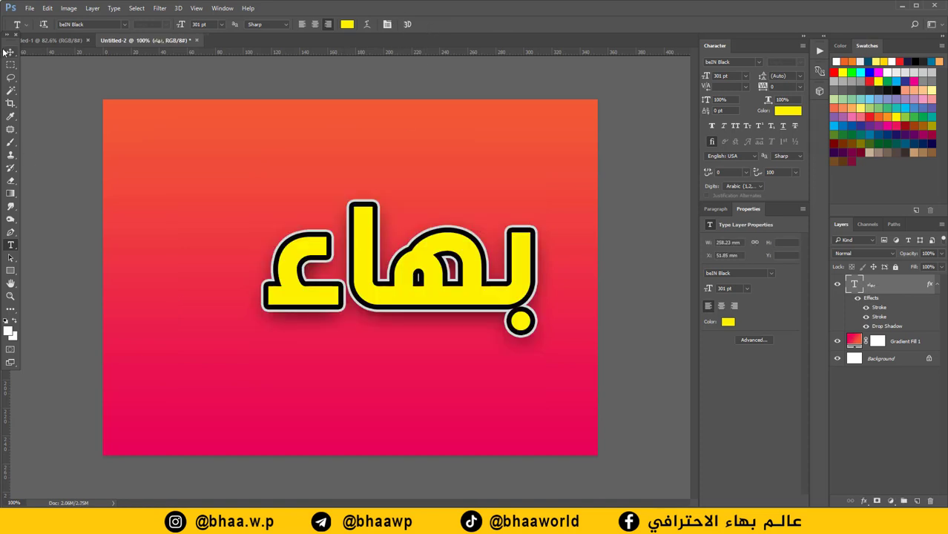
pyautogui.moveTo(342, 290); pyautogui.dragTo(290, 301)
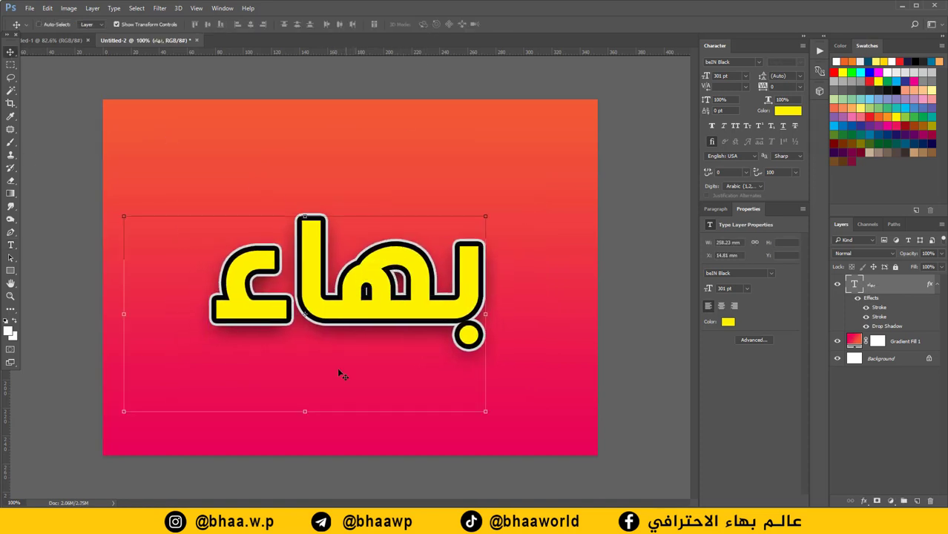